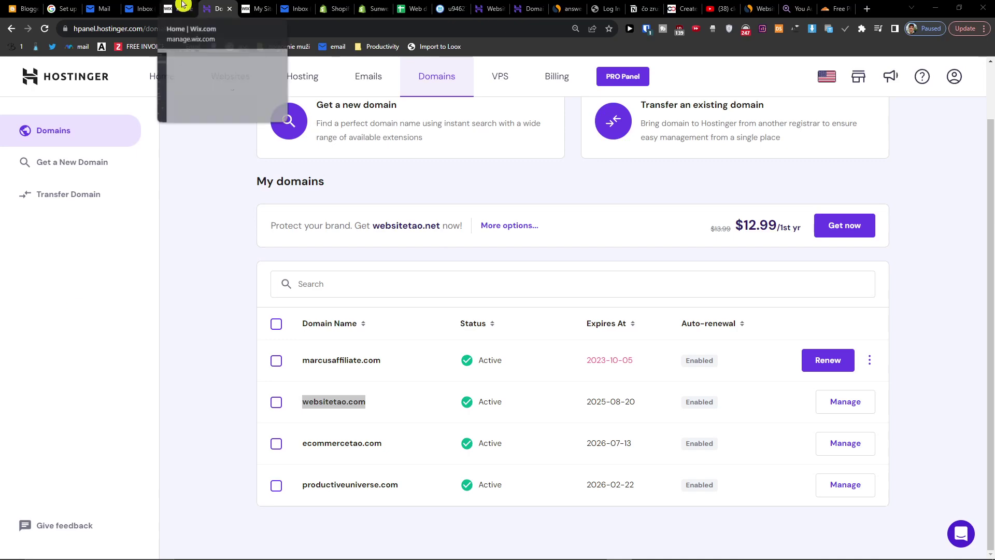
- Compare the Hostinger domain list with the Wix dashboard, then open the Wix site Settings
left_click(182, 5)
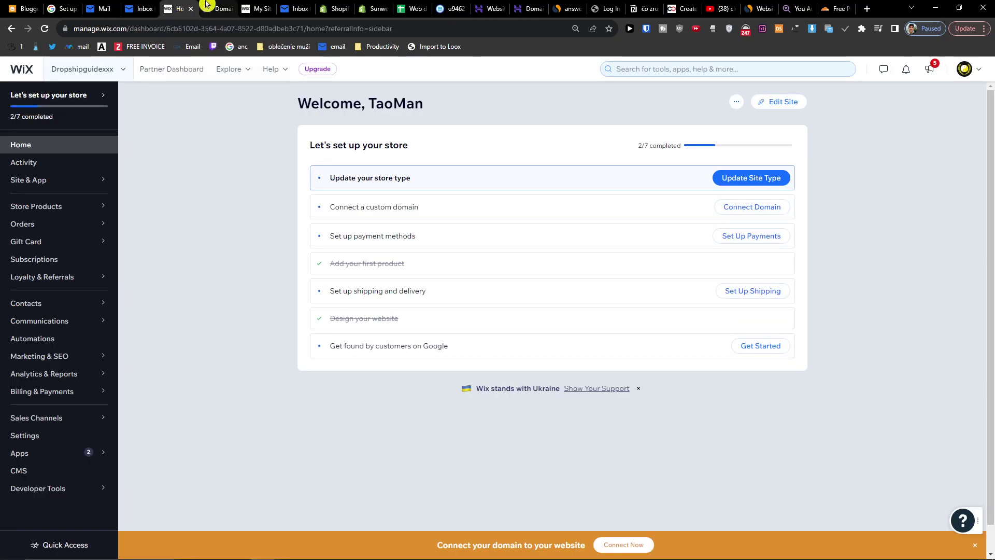
left_click(207, 6)
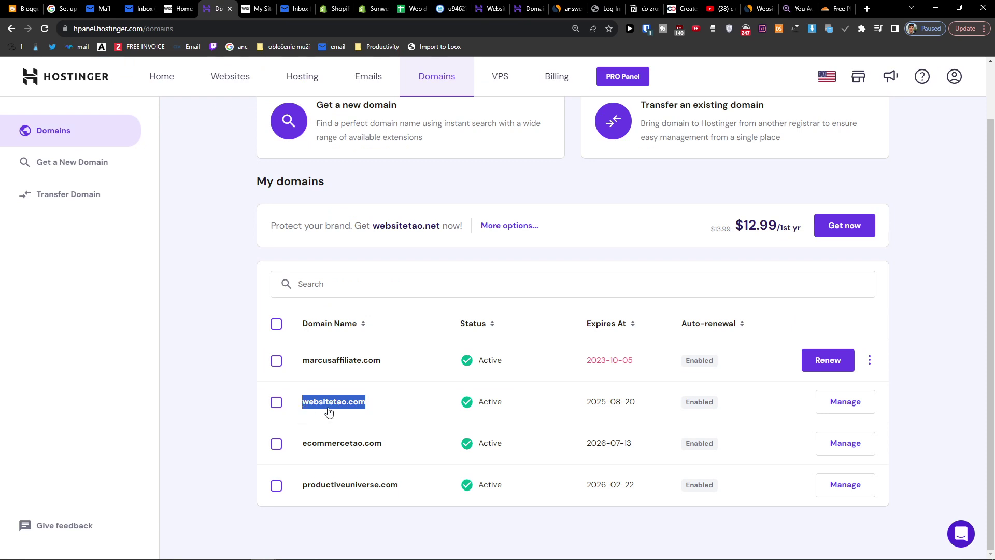
left_click(176, 5)
mouse_move(29, 179)
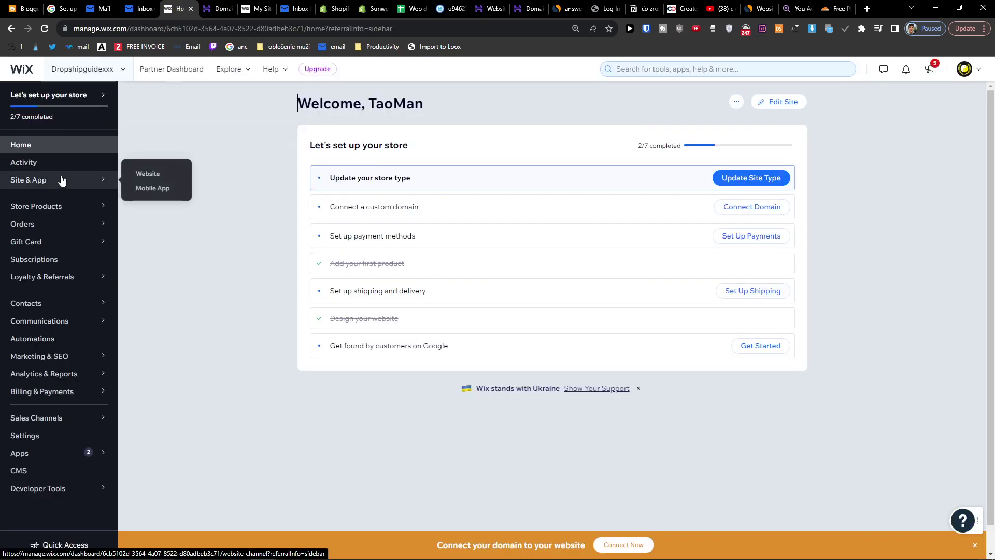
left_click(215, 7)
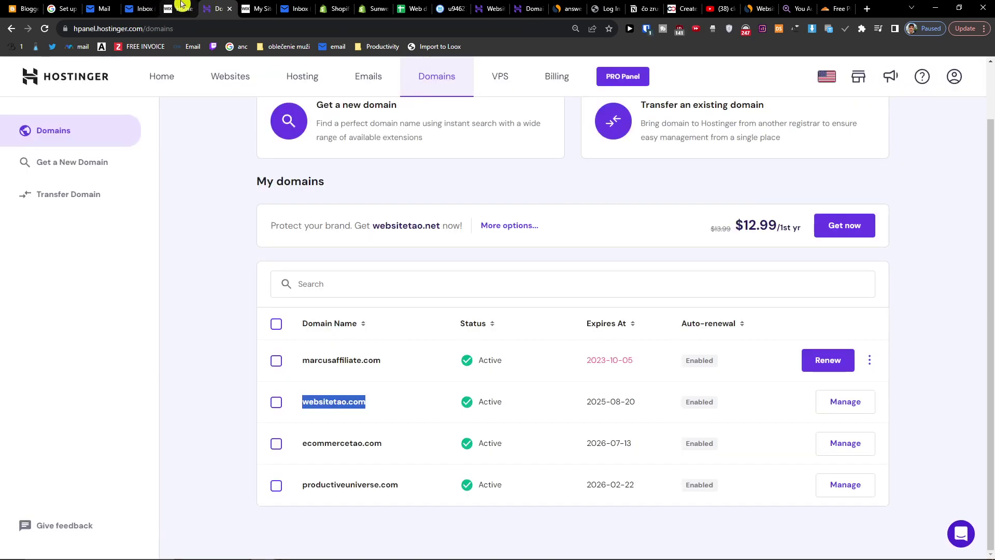
left_click(183, 5)
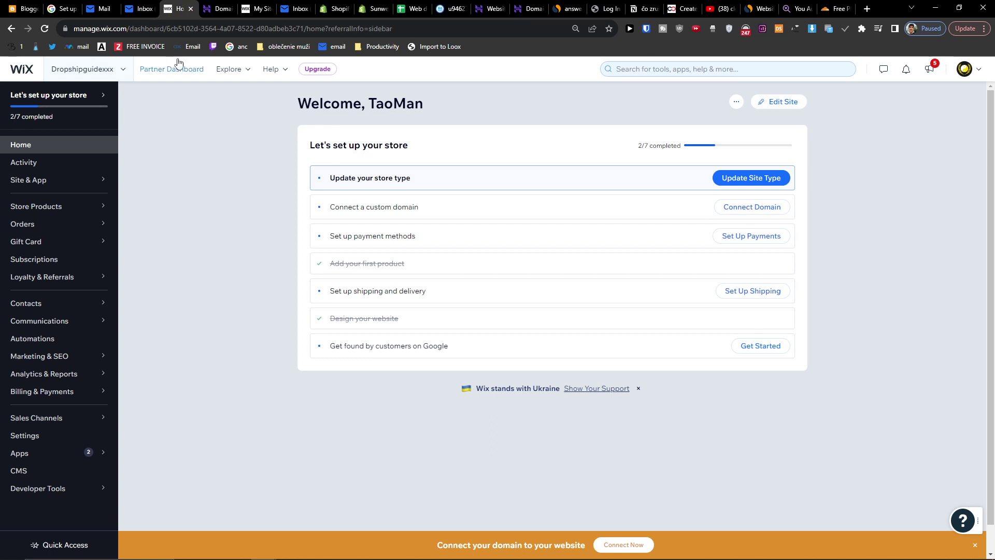
left_click(43, 440)
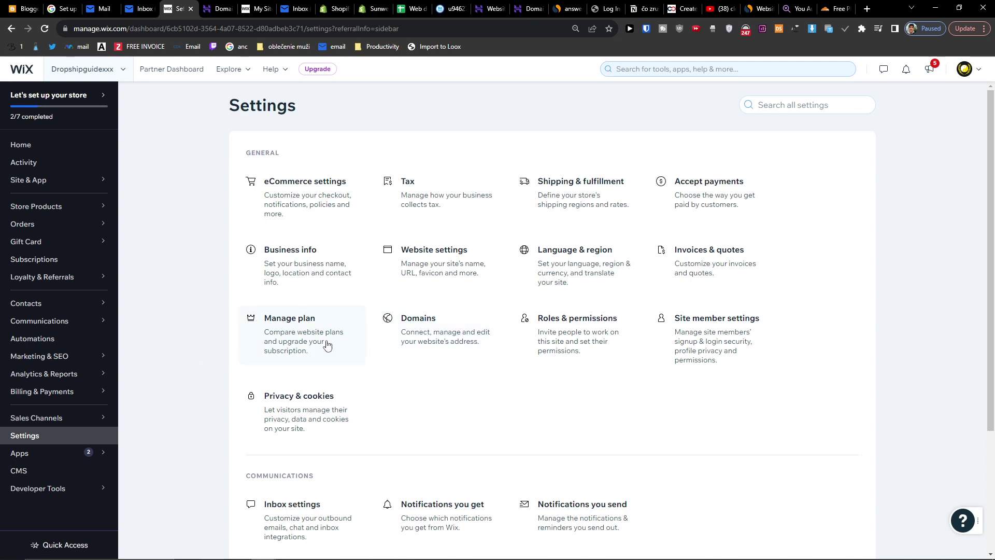
- Look up websitetao.com under Wix's Domains settings and state that you already own it
left_click(426, 349)
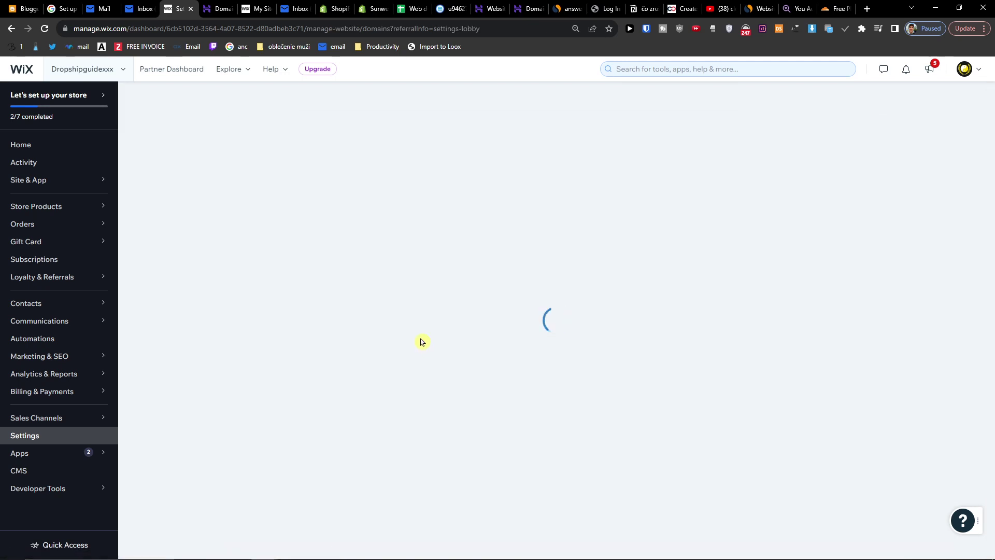
left_click(351, 234)
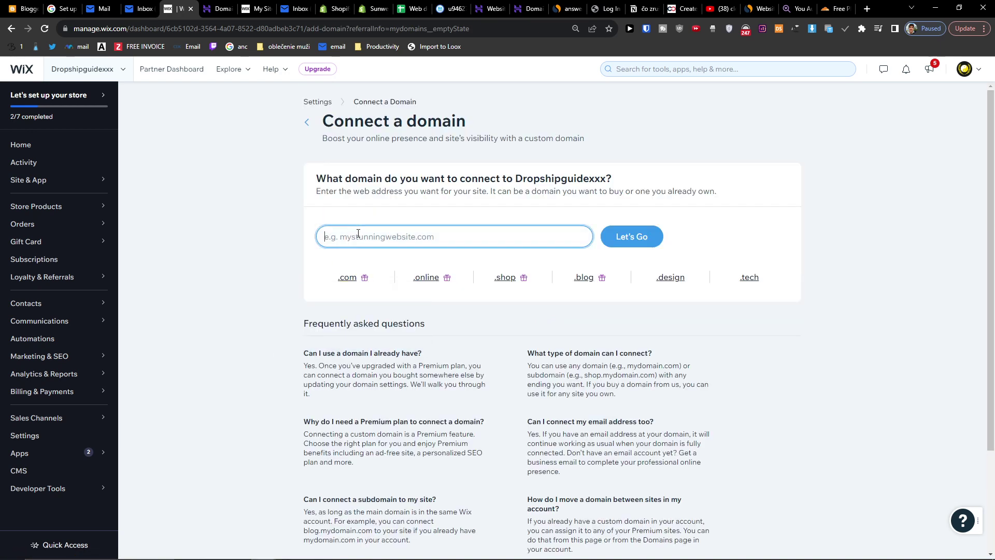
left_click(219, 9)
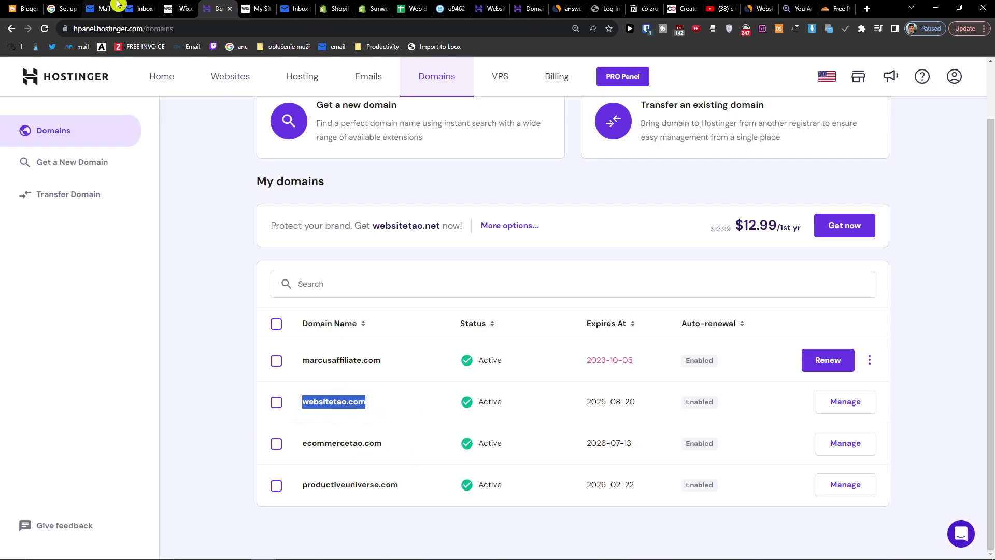
left_click(165, 6)
type("websitetao.com")
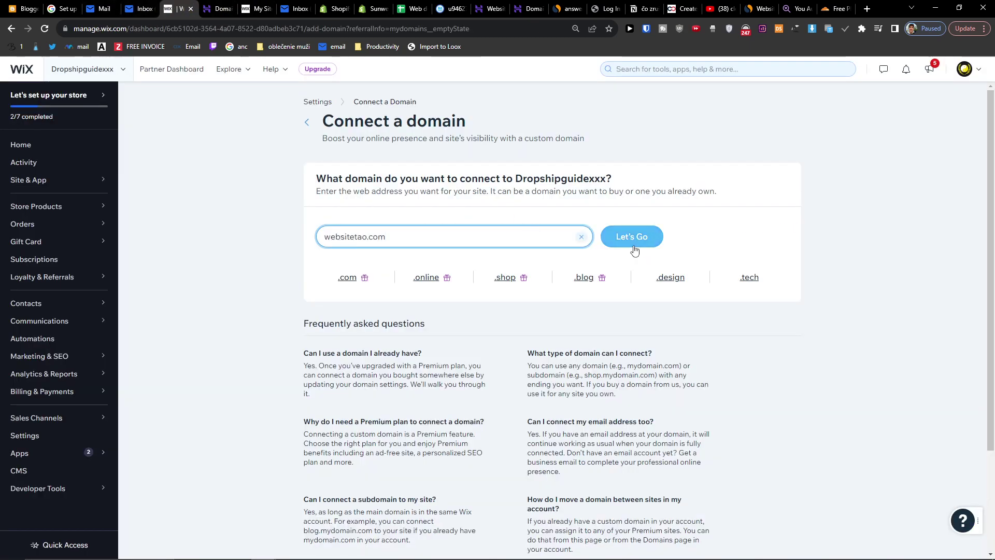
left_click(633, 241)
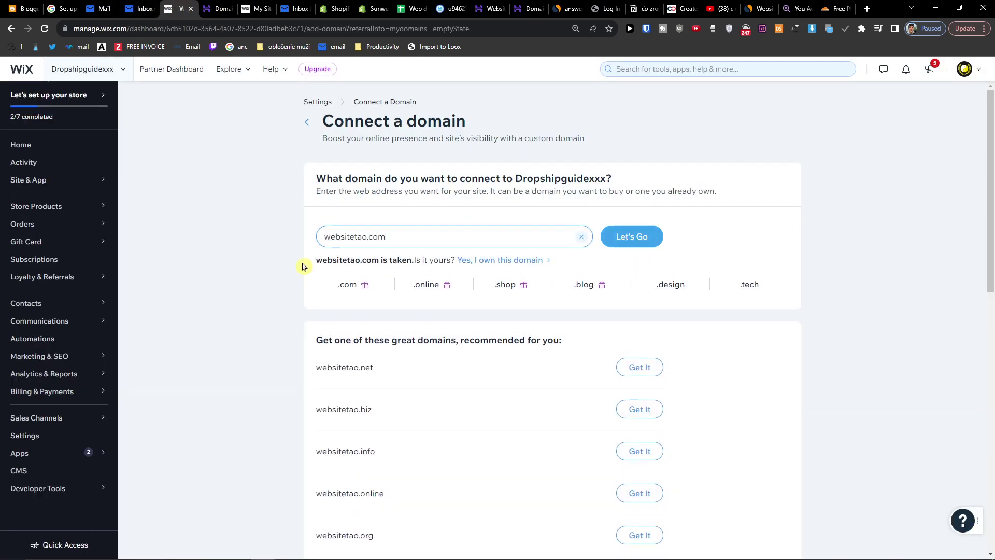
left_click(472, 261)
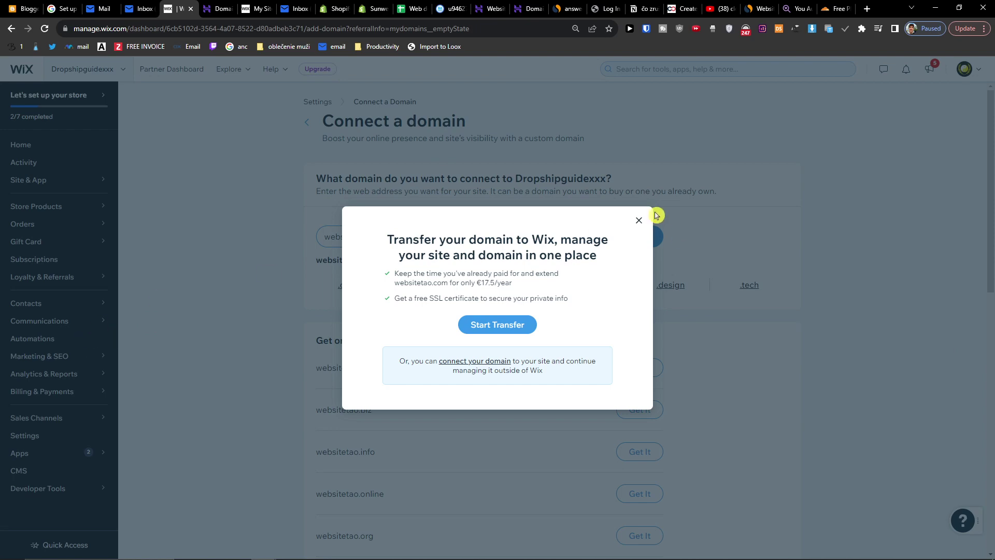
- Choose to connect websitetao.com to Wix instead of transferring it
left_click(214, 10)
left_click(178, 9)
left_click(453, 365)
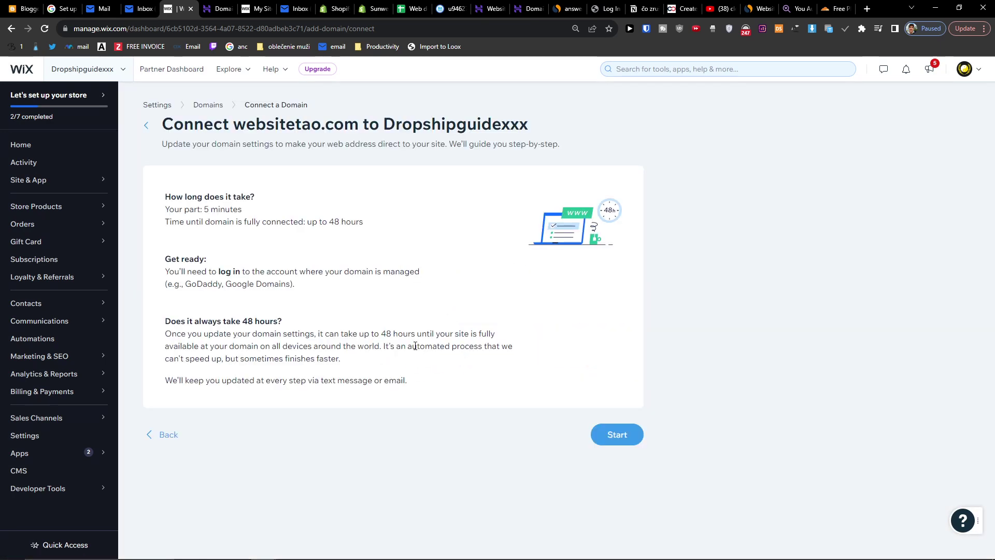
- Review the setup time estimates and 48-hour wait note, then start the nameserver instructions
left_click_drag(145, 205, 284, 207)
left_click(310, 212)
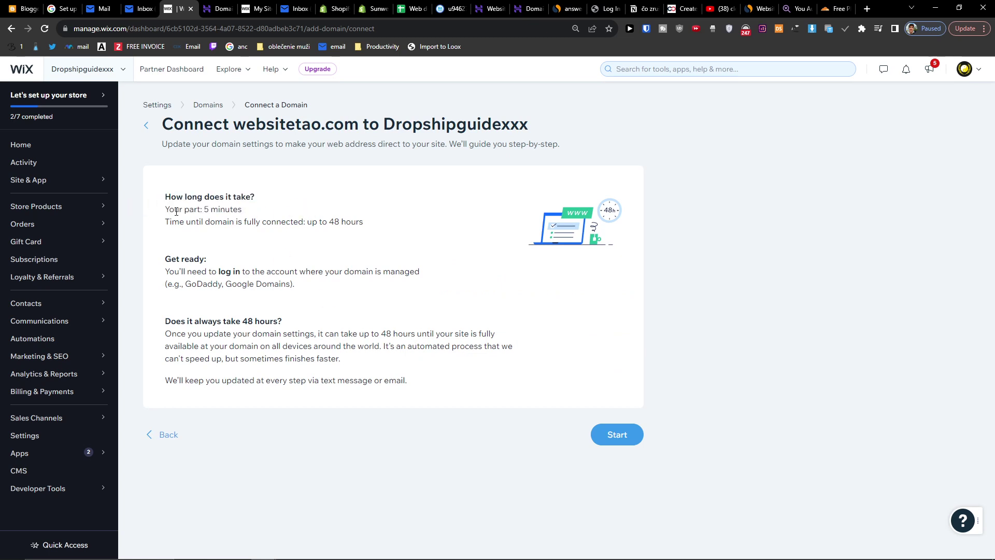
mouse_move(185, 222)
left_mouse_down()
mouse_move(287, 231)
mouse_move(363, 223)
left_mouse_up()
left_click(377, 232)
mouse_move(163, 287)
left_mouse_down()
mouse_move(260, 273)
mouse_move(307, 285)
left_mouse_up()
left_click(307, 286)
left_click_drag(161, 332, 340, 344)
left_click(372, 344)
left_click(619, 443)
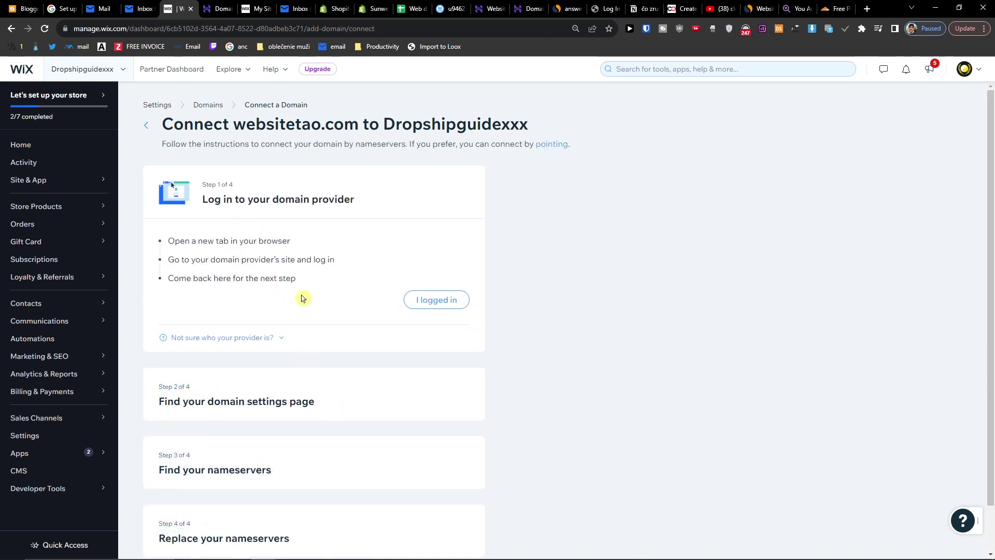
scroll(363, 275, "down", 1)
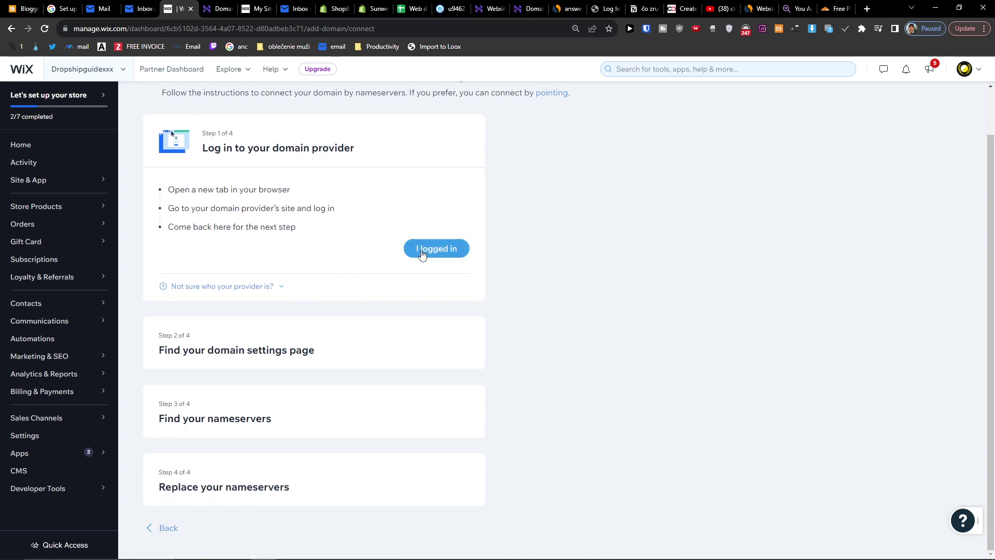
- Confirm the provider login step and open websitetao.com's nameserver settings in Hostinger
left_click(422, 249)
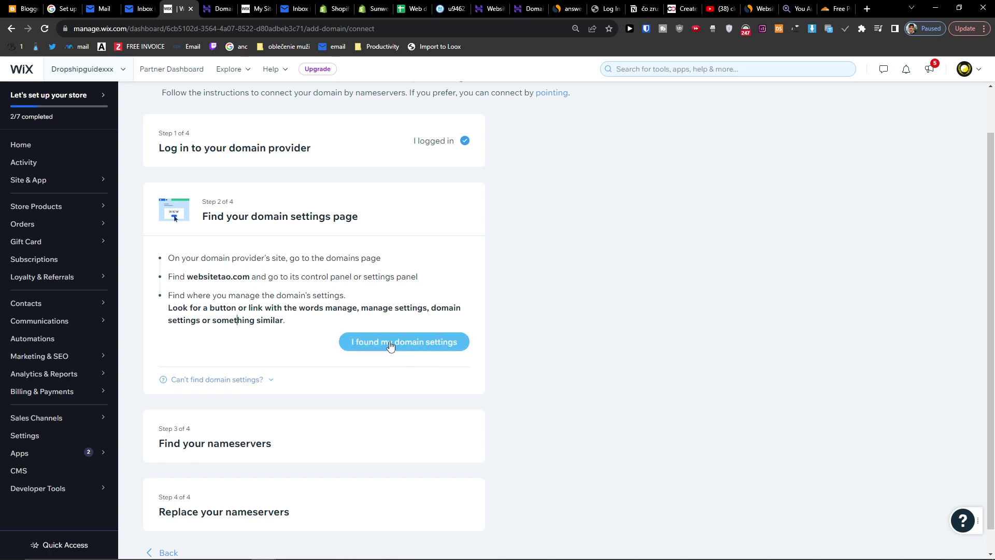
left_click(215, 9)
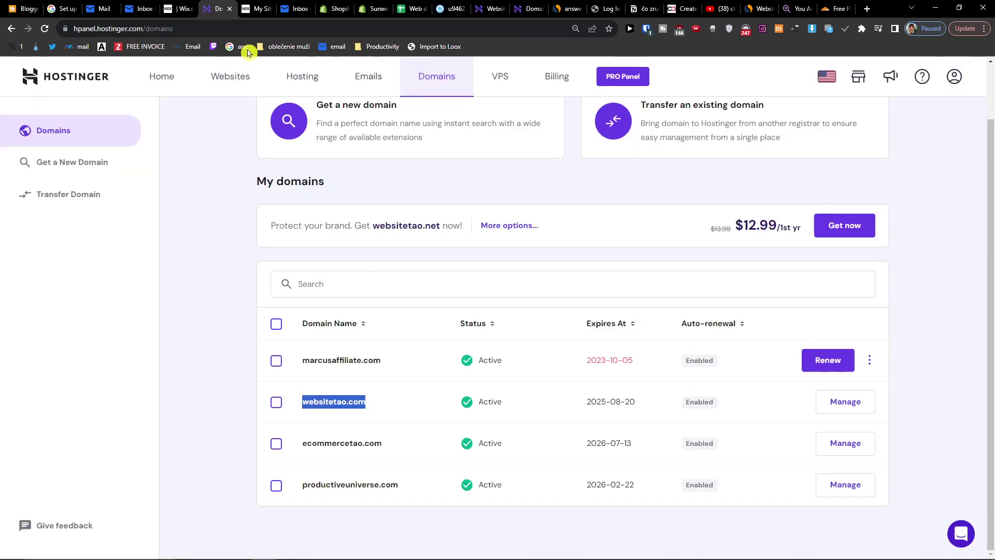
left_click(837, 405)
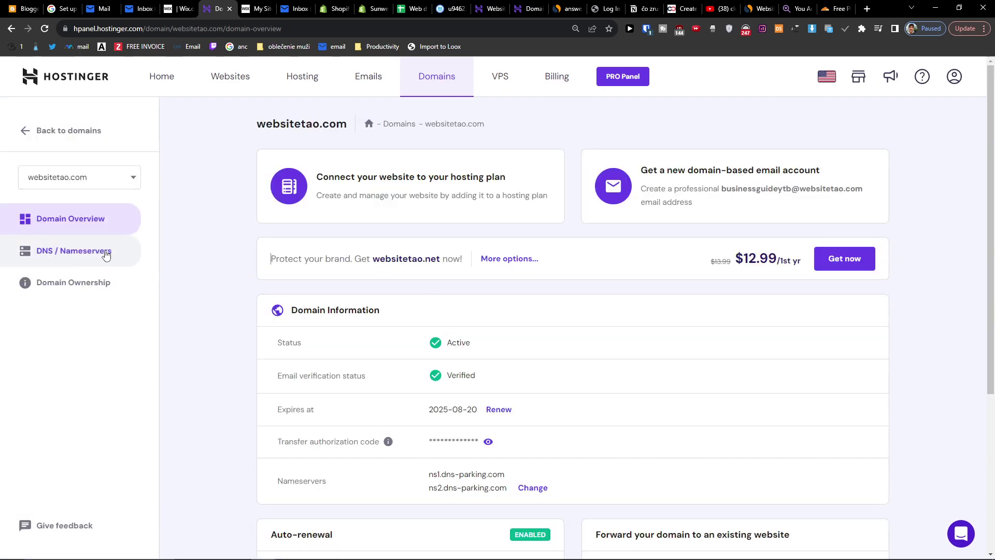
left_click(99, 251)
scroll(186, 285, "down", 4)
scroll(254, 311, "down", 5)
scroll(326, 318, "down", 4)
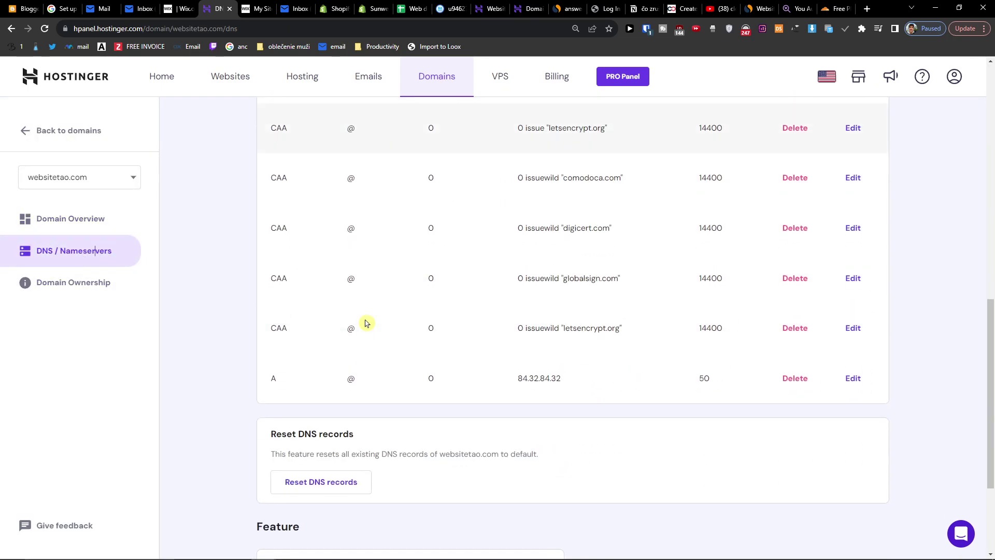
scroll(373, 337, "up", 8)
scroll(380, 349, "up", 4)
left_click(179, 9)
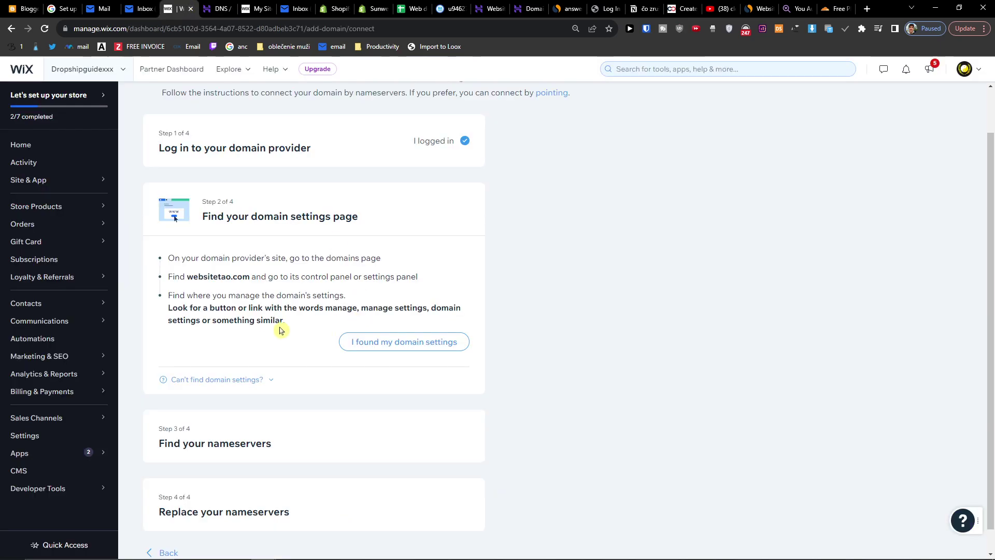
- Confirm the domain settings were found and check Hostinger's two current nameservers
scroll(337, 328, "down", 1)
left_click(390, 323)
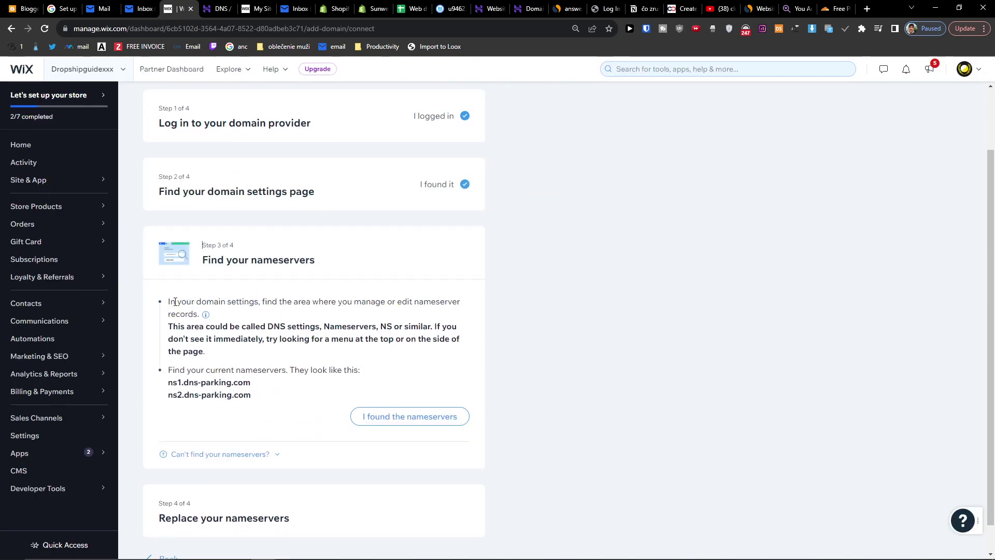
left_click_drag(283, 302, 417, 306)
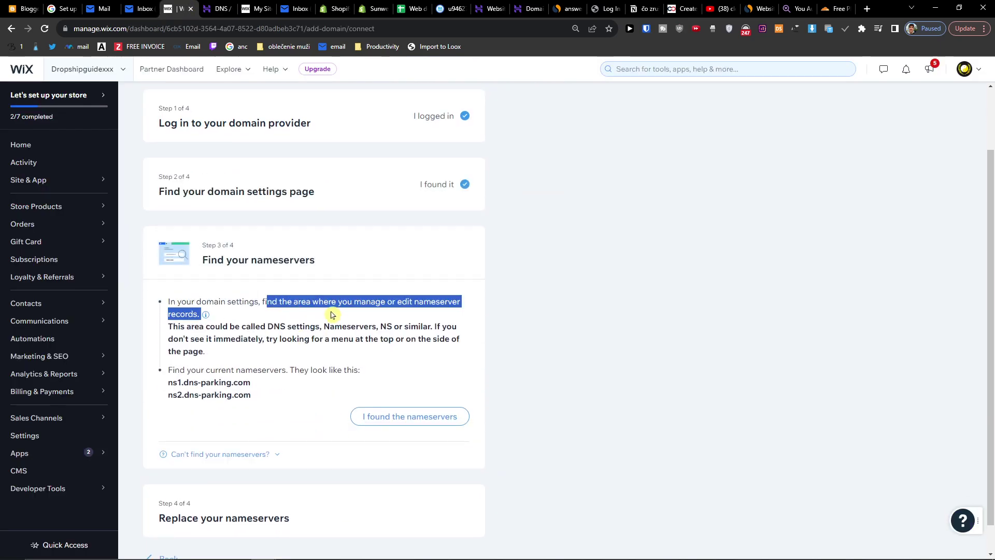
left_click_drag(204, 327, 330, 336)
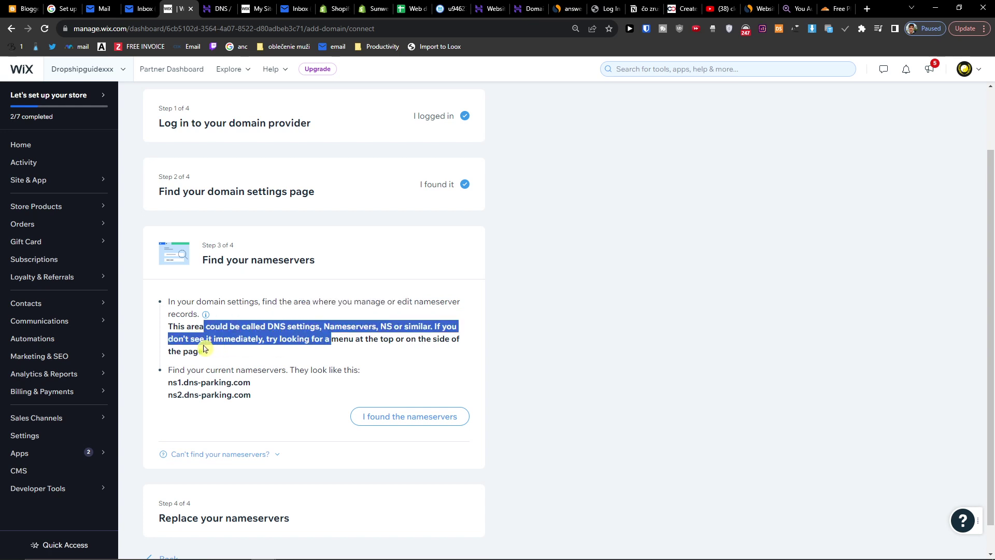
left_click_drag(200, 340, 272, 356)
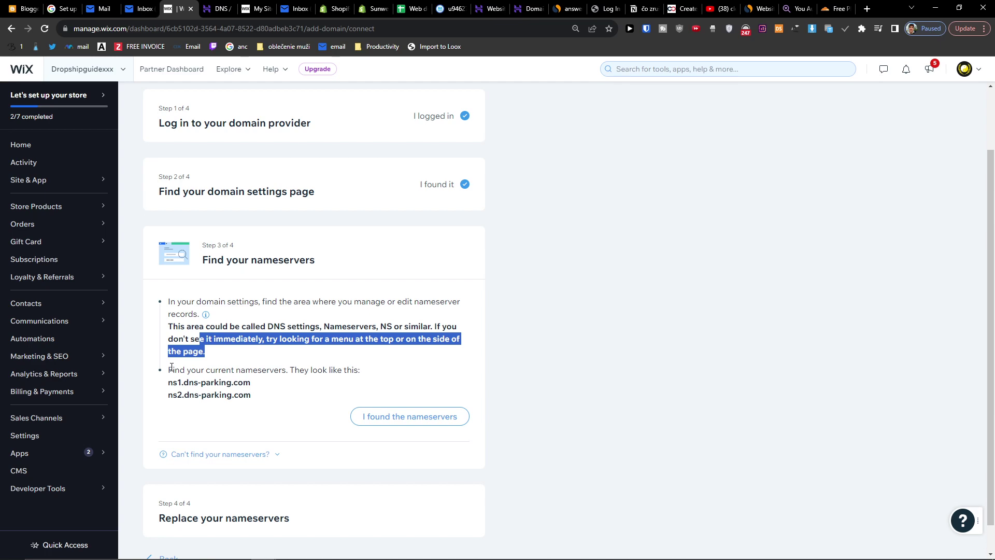
left_click(206, 5)
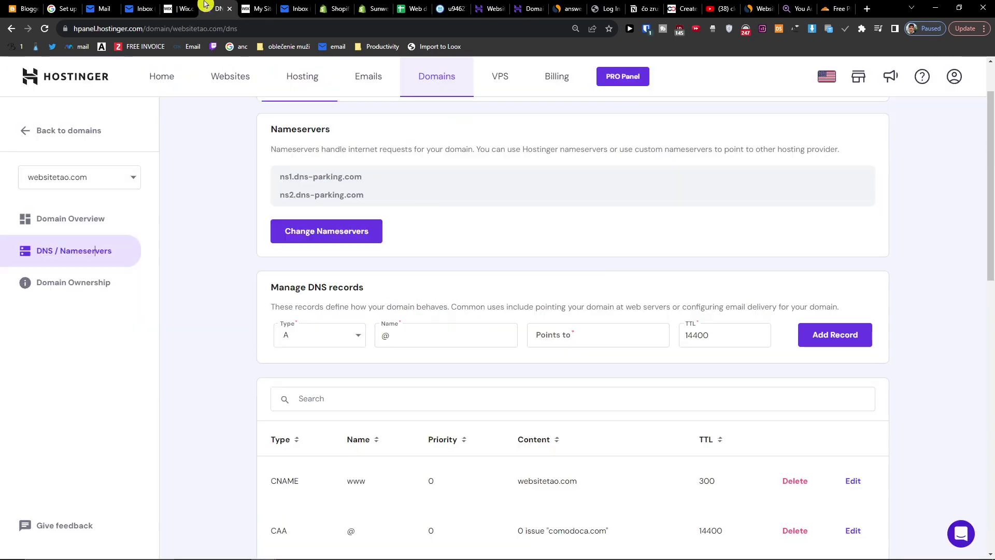
scroll(388, 290, "down", 5)
scroll(384, 291, "up", 6)
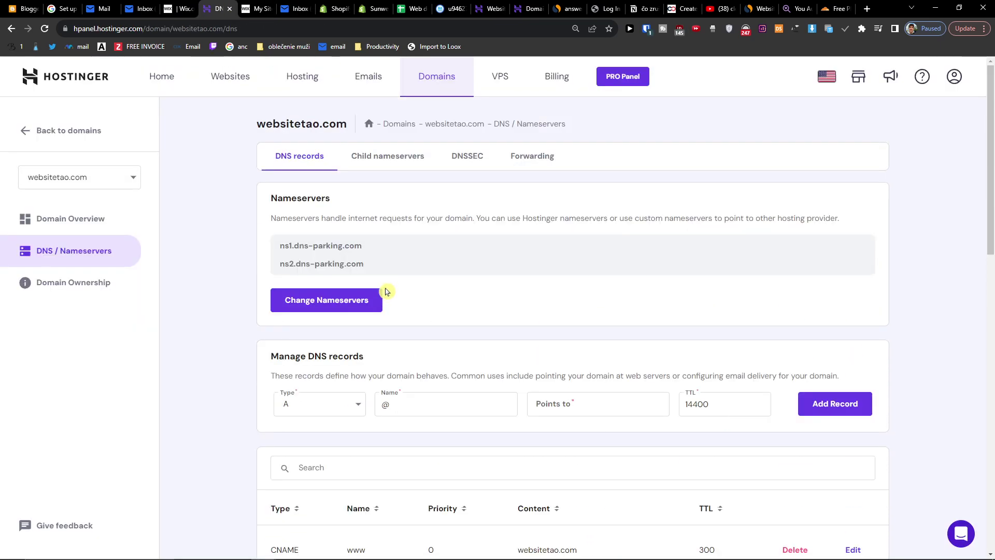
left_click_drag(280, 242, 386, 267)
- Confirm the current nameservers were found and copy ns1.wixdns.net from Wix
left_click(178, 19)
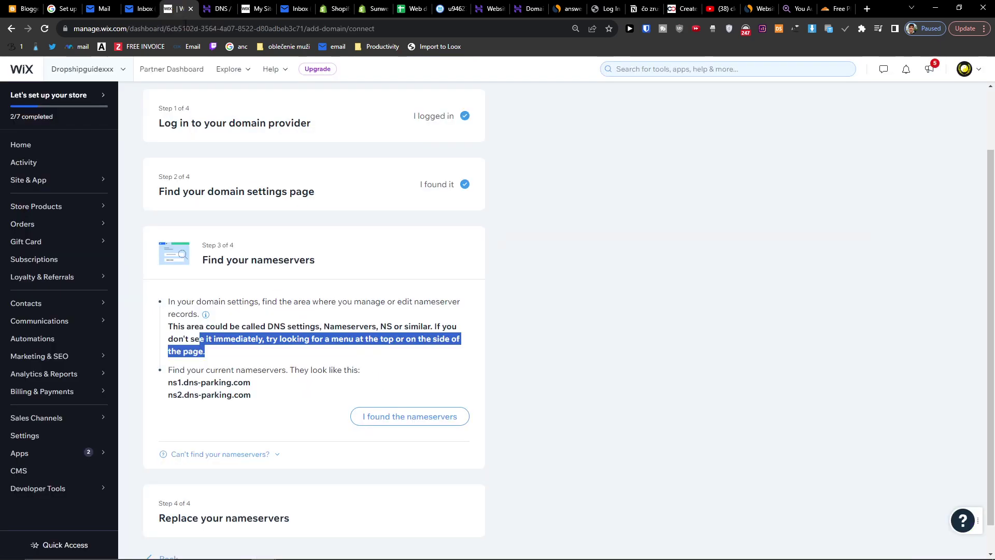
left_click(280, 405)
left_click(380, 395)
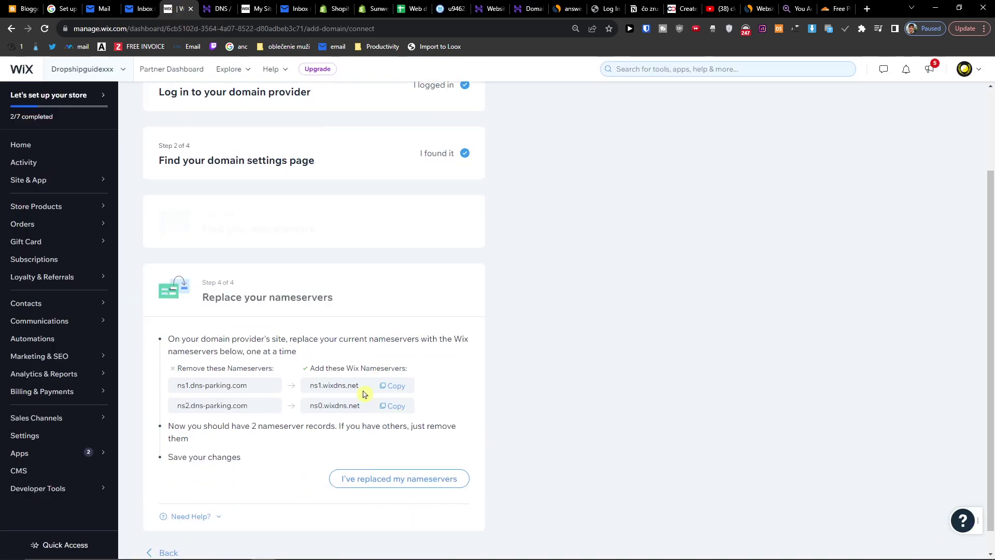
left_click_drag(319, 387, 358, 386)
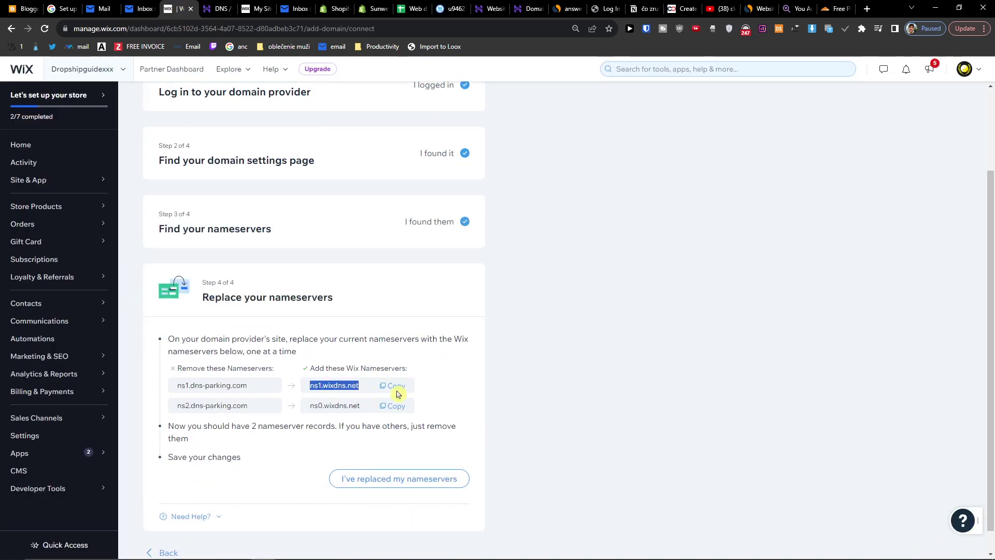
left_click(394, 386)
left_click(200, 5)
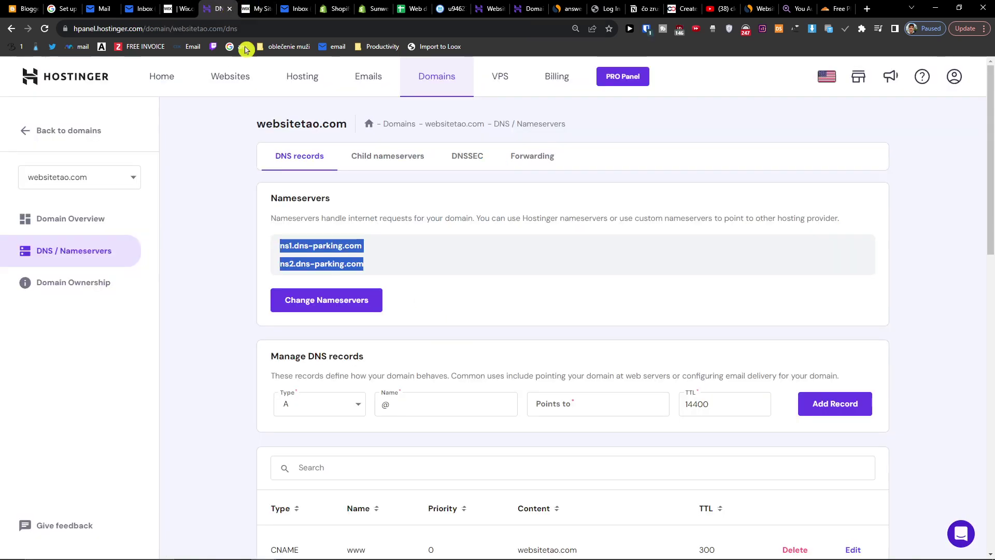
- Switch websitetao.com to custom nameservers and enter ns1.wixdns.net as the first one
left_click(372, 294)
left_click(328, 341)
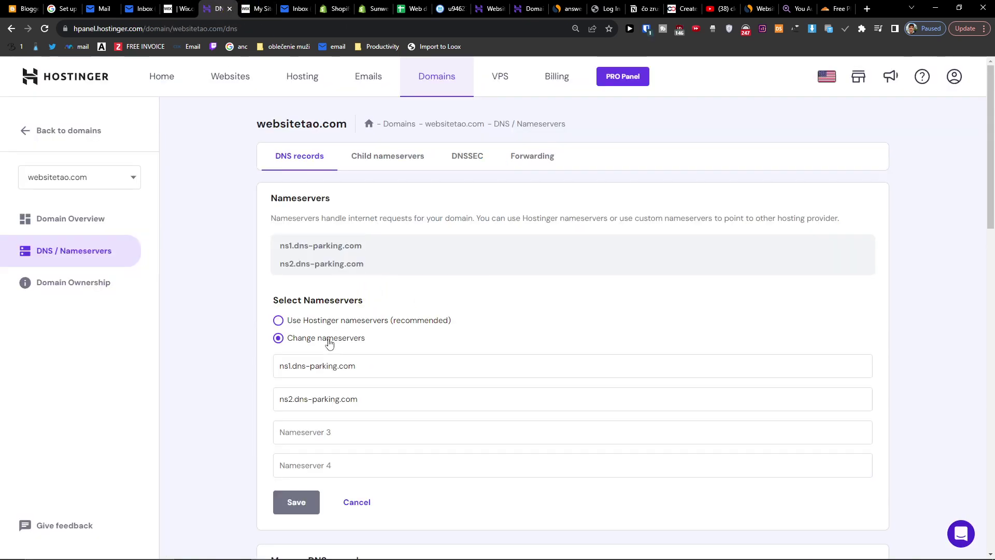
left_click_drag(357, 366, 280, 366)
key("ctrl+v")
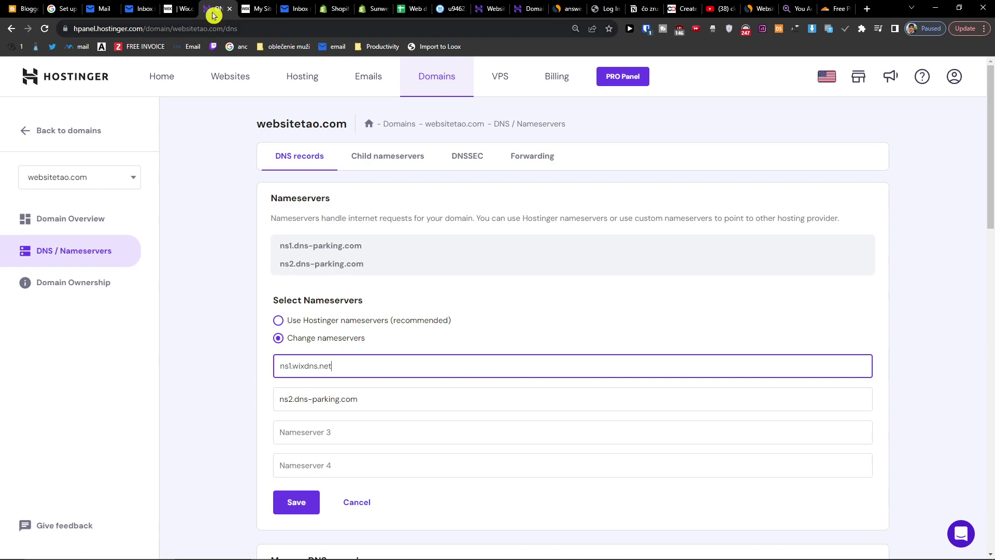
- Enter ns0.wixdns.net as the second nameserver and save the change
left_click(179, 9)
left_click(392, 406)
left_click(216, 8)
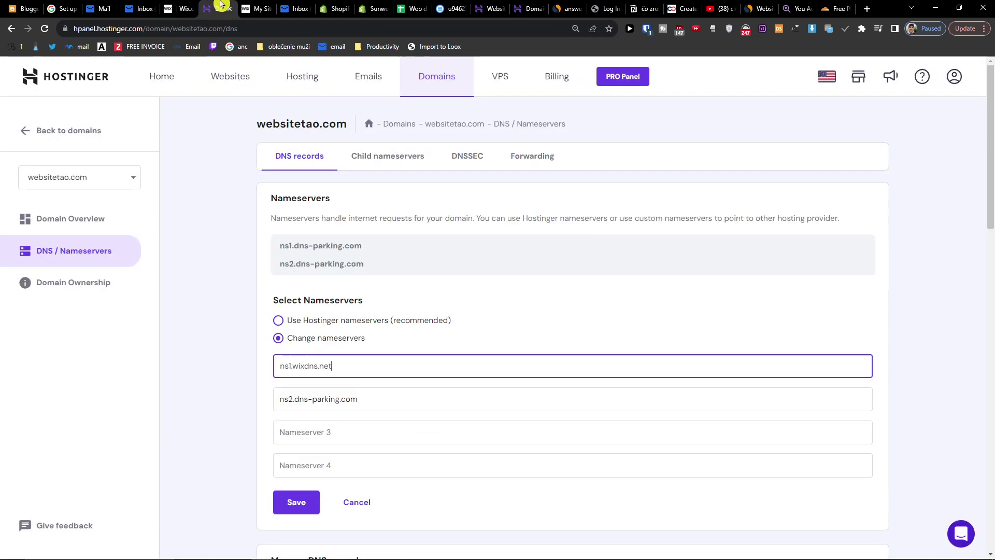
left_click(371, 399)
key("ctrl+a")
key("ctrl+v")
left_click(298, 501)
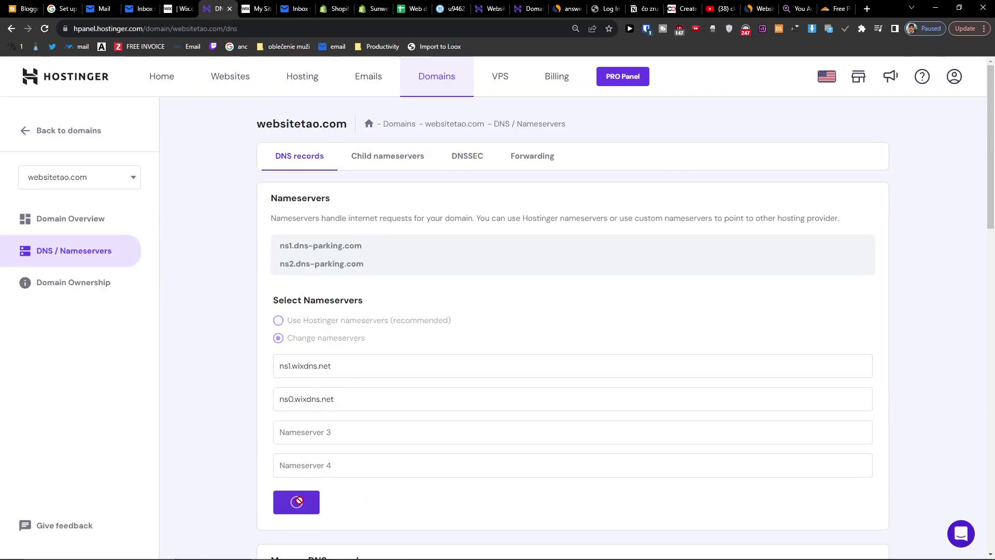
- Dismiss Hostinger's nameservers-changed confirmation and return to the Wix connection steps
left_click(178, 8)
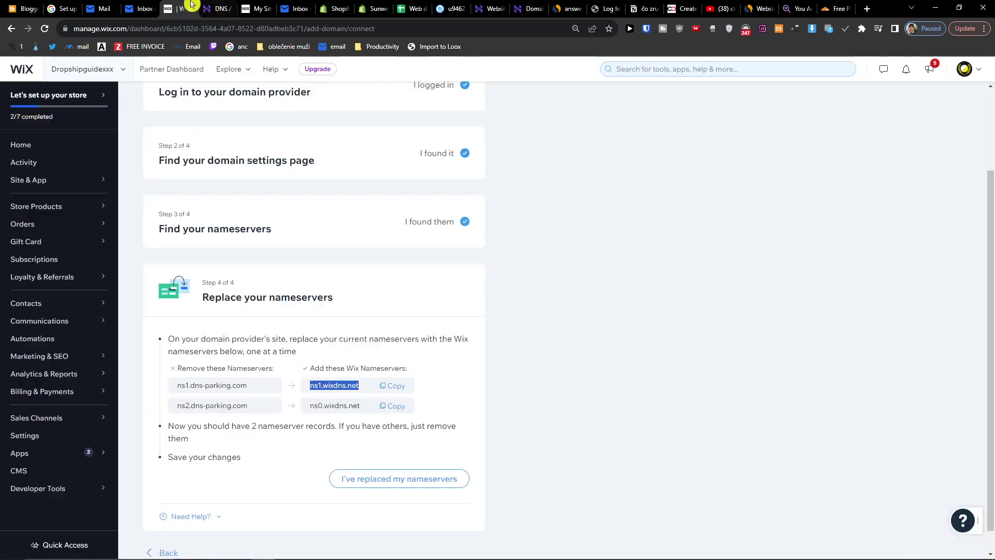
left_click(393, 408)
left_click(217, 9)
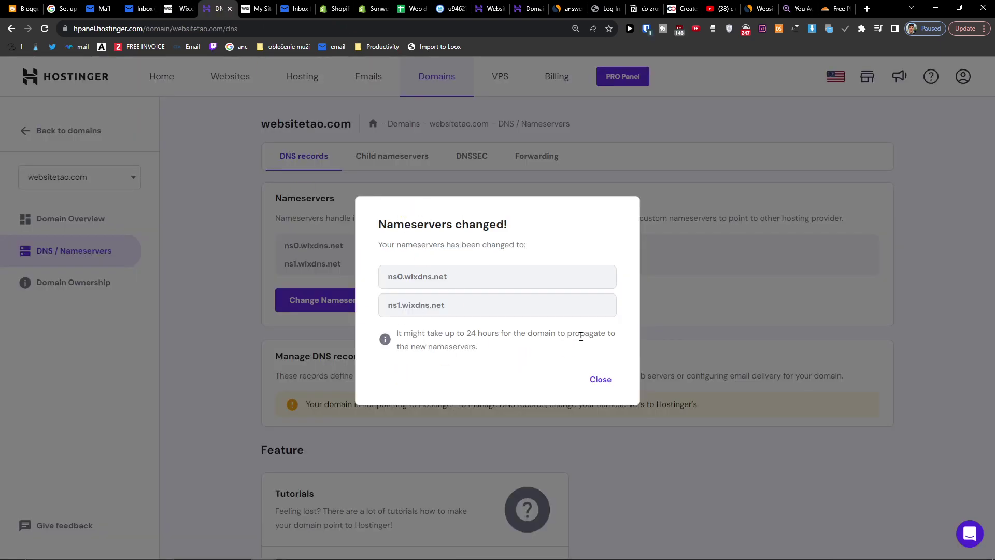
left_click(599, 380)
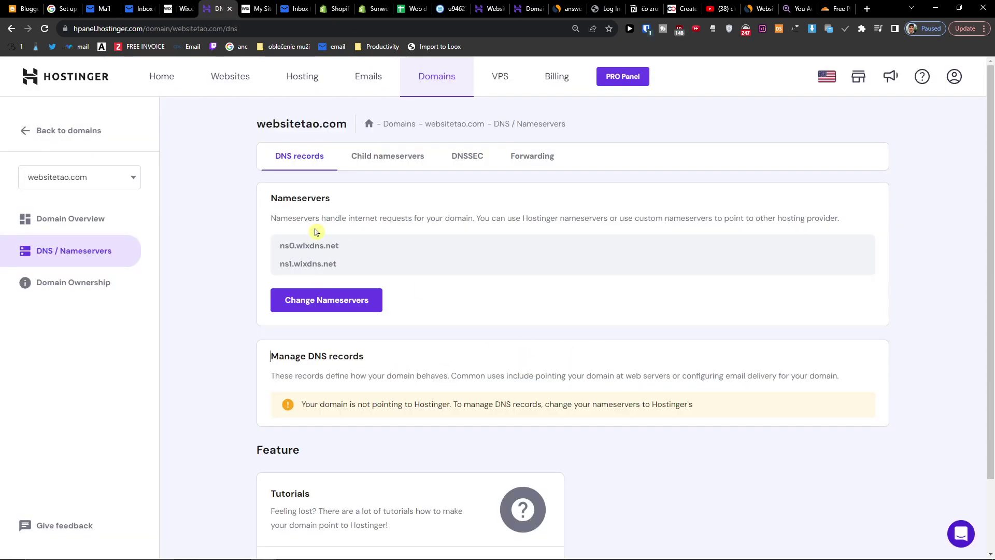
left_click(179, 8)
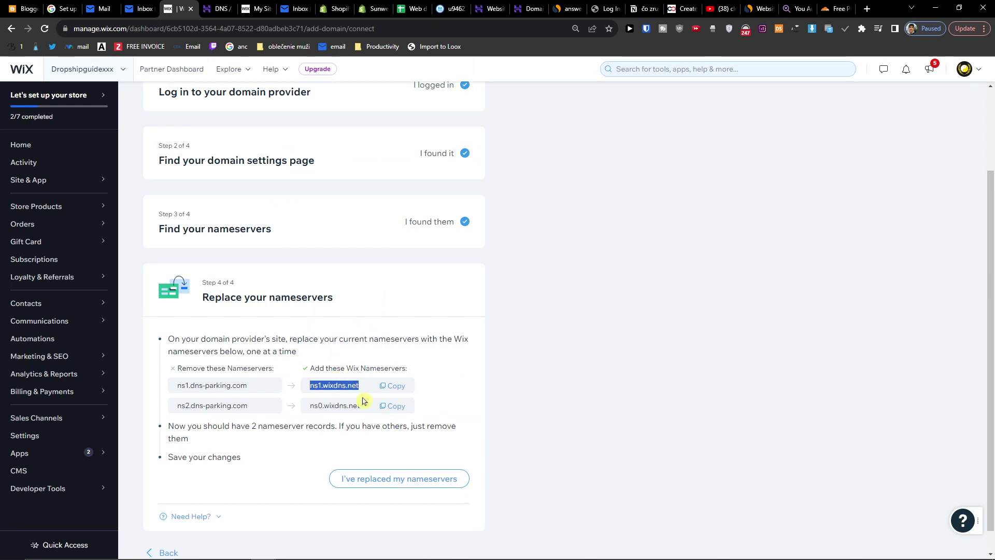
- Confirm all four Wix connection steps, ending with 'I've replaced my nameservers'
scroll(371, 425, "down", 1)
left_click(404, 459)
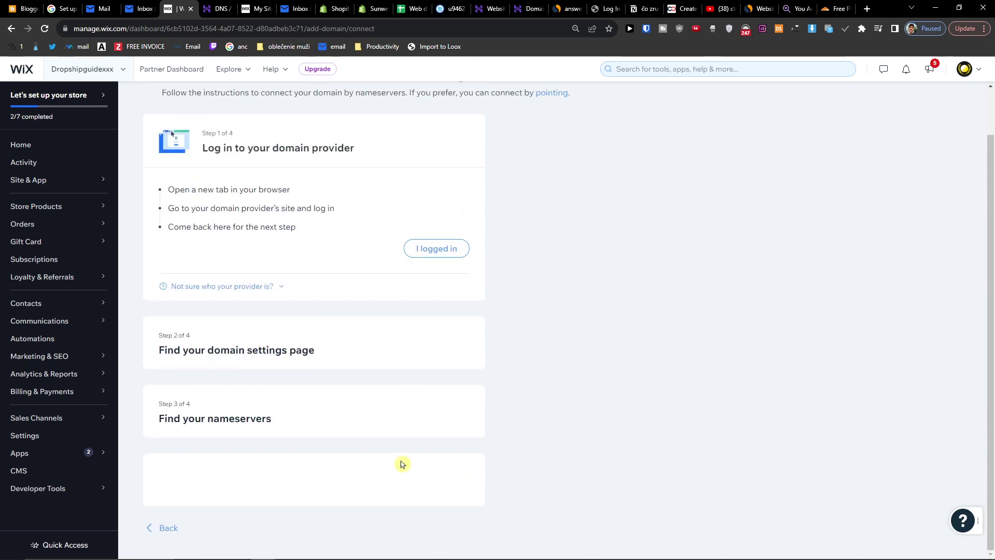
scroll(265, 499, "up", 1)
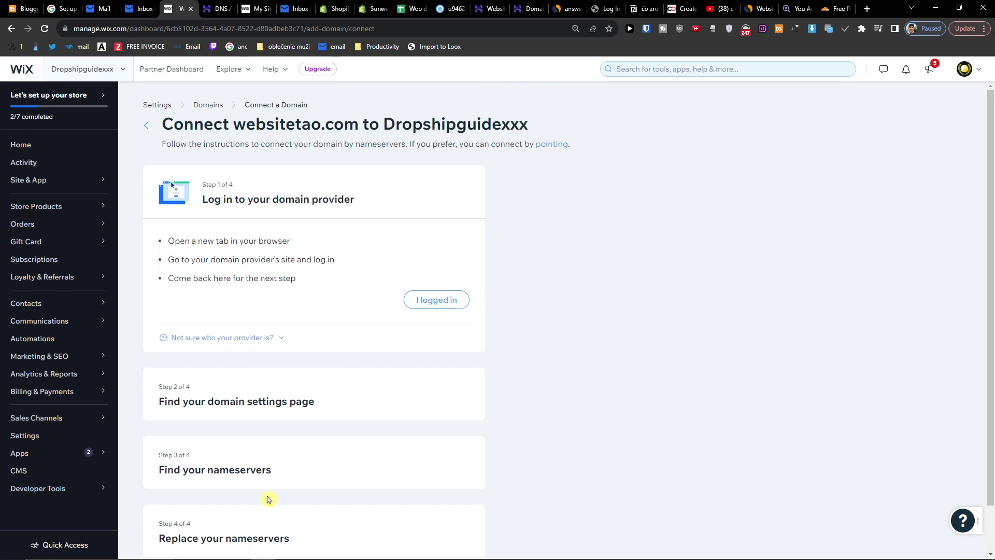
scroll(268, 499, "down", 1)
left_click(445, 250)
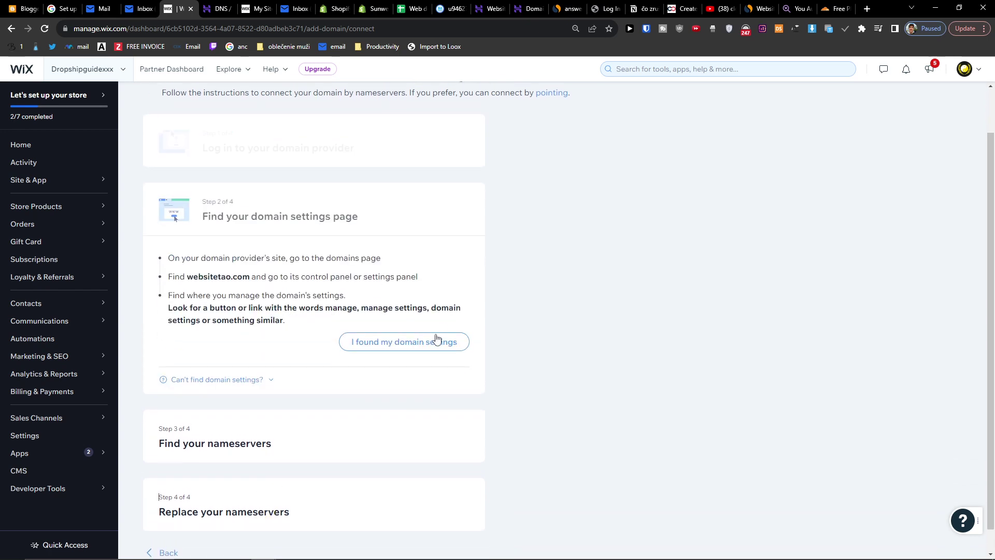
left_click(445, 342)
left_click(420, 384)
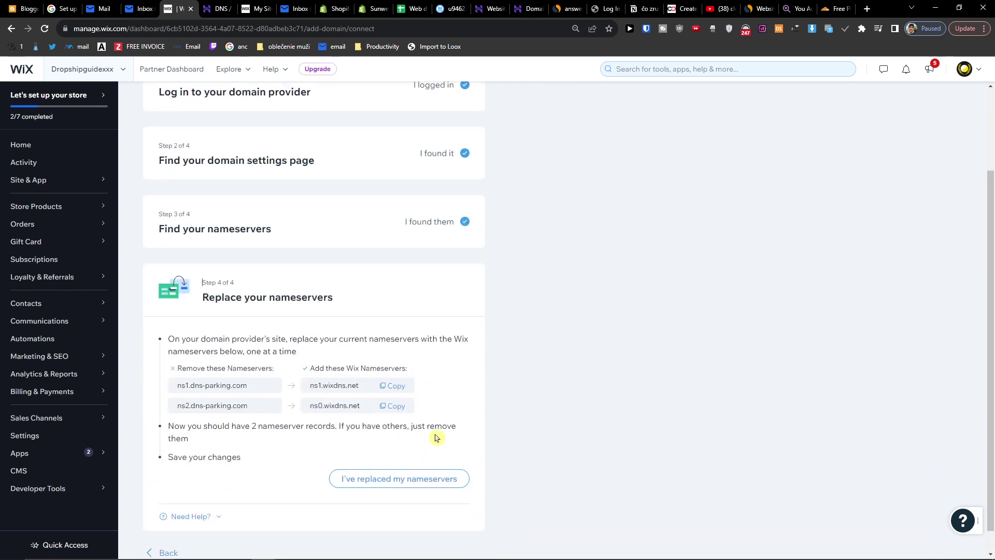
left_click(422, 460)
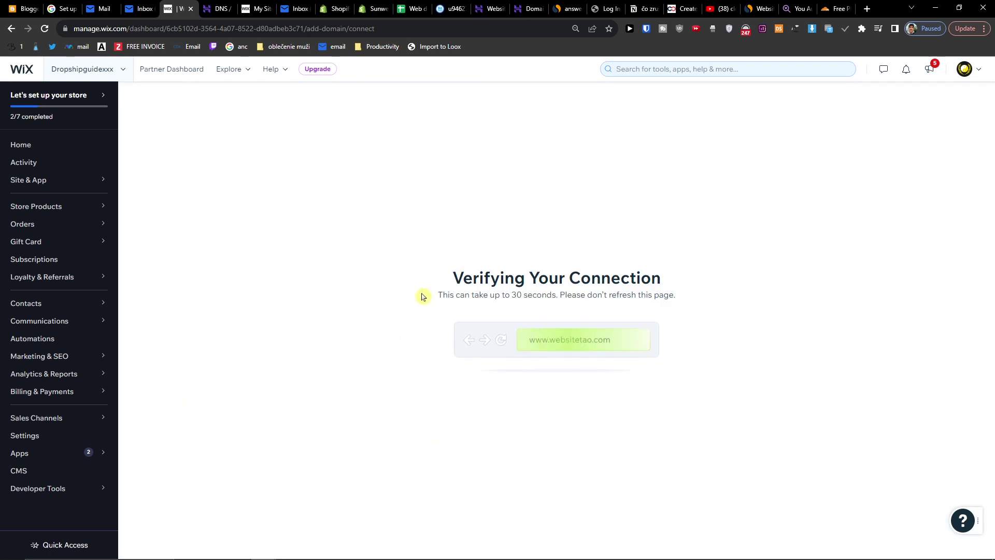
- Verify Hostinger lists ns1.wixdns.net and ns0.wixdns.net for websitetao.com
left_click(230, 8)
left_click_drag(336, 264, 300, 263)
left_click_drag(363, 245, 272, 248)
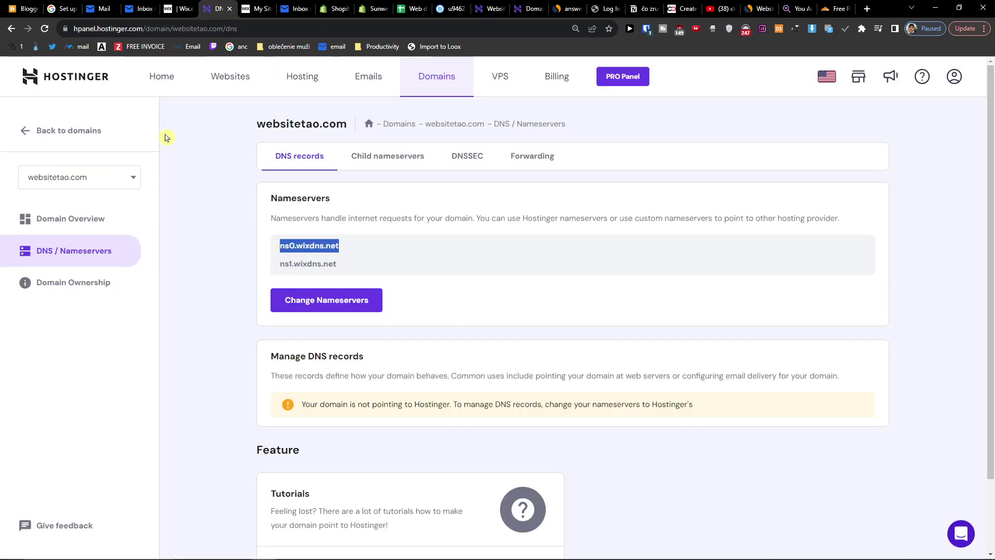
- Read the 'Your part is done!' message, with the site live by August 23, then go back
left_click(171, 8)
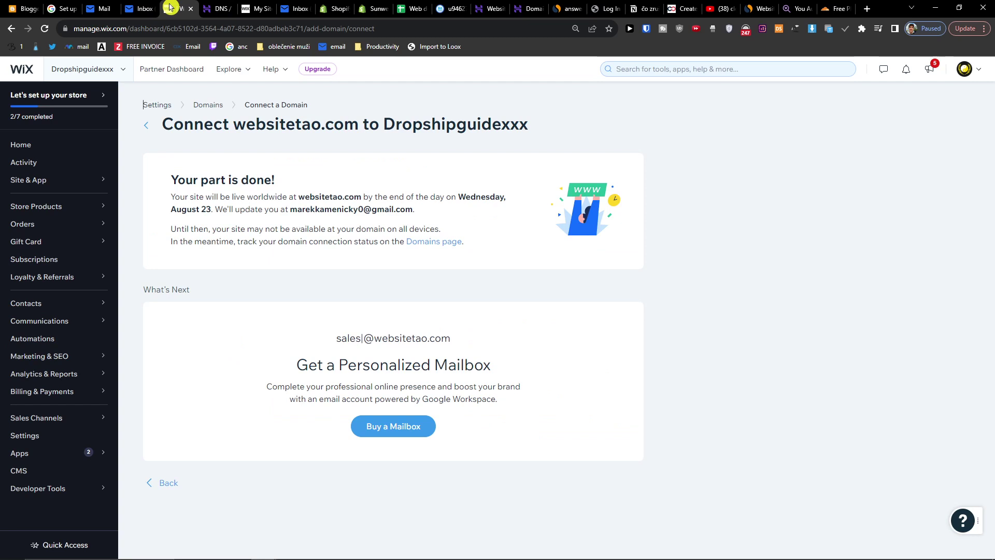
left_click_drag(171, 179, 298, 196)
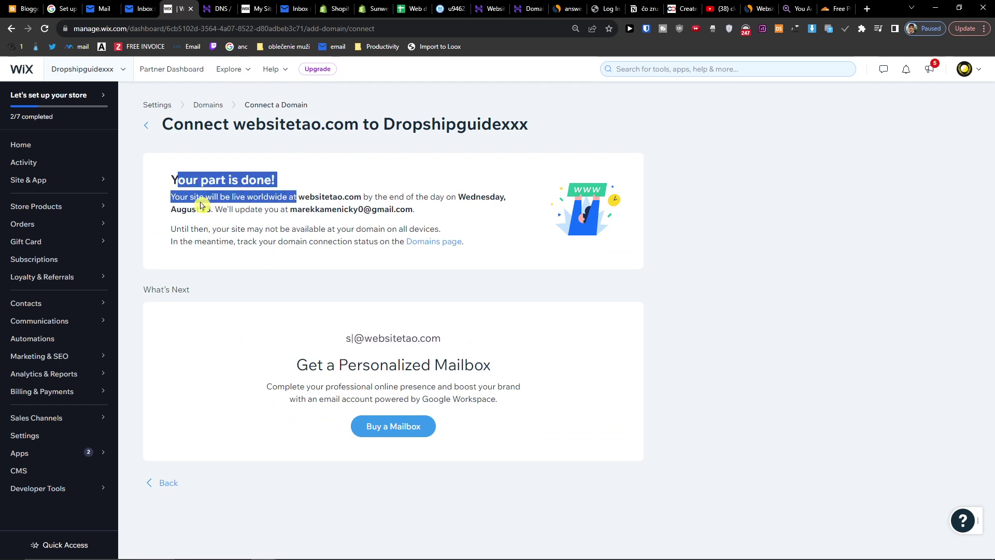
left_click(182, 207)
left_click_drag(179, 197, 471, 197)
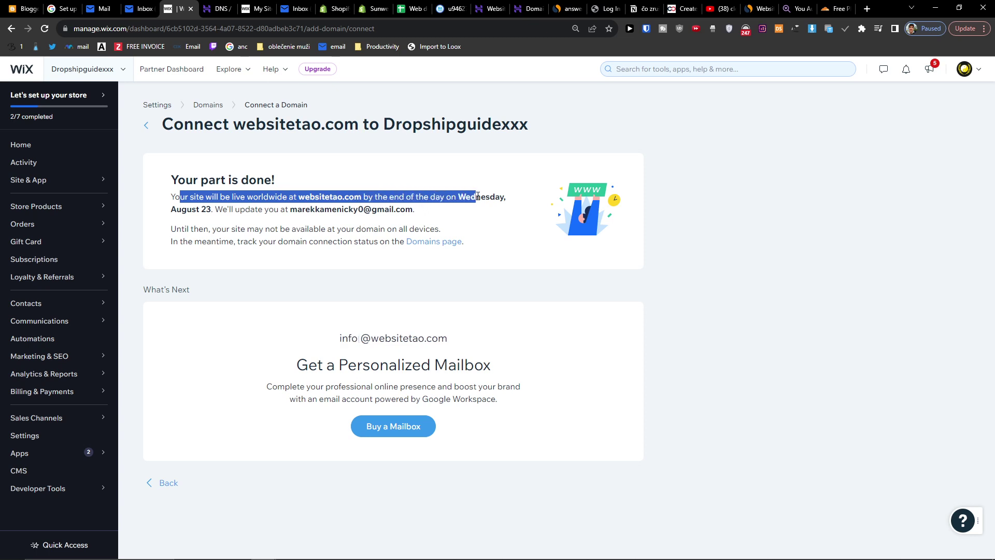
left_click(185, 208)
left_click_drag(167, 228, 392, 229)
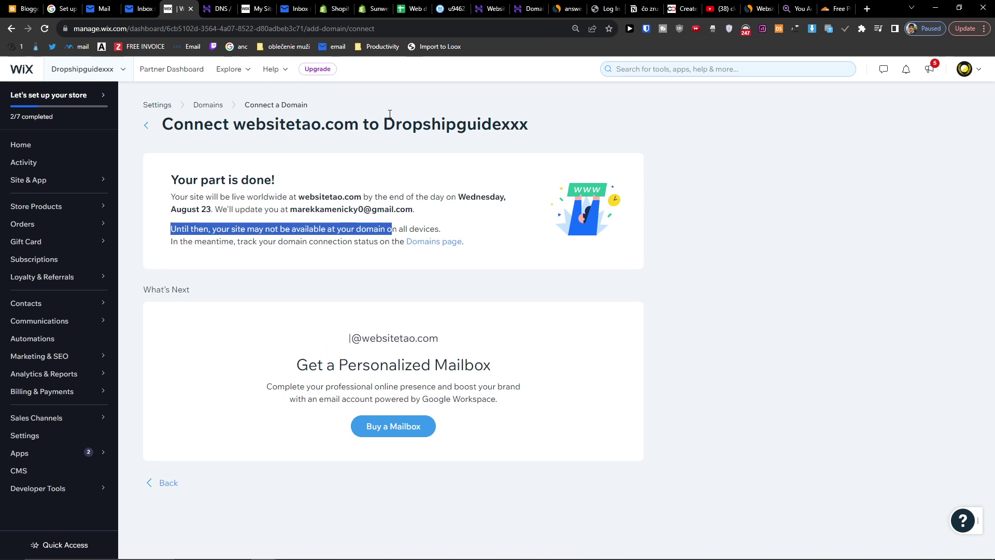
left_click(168, 484)
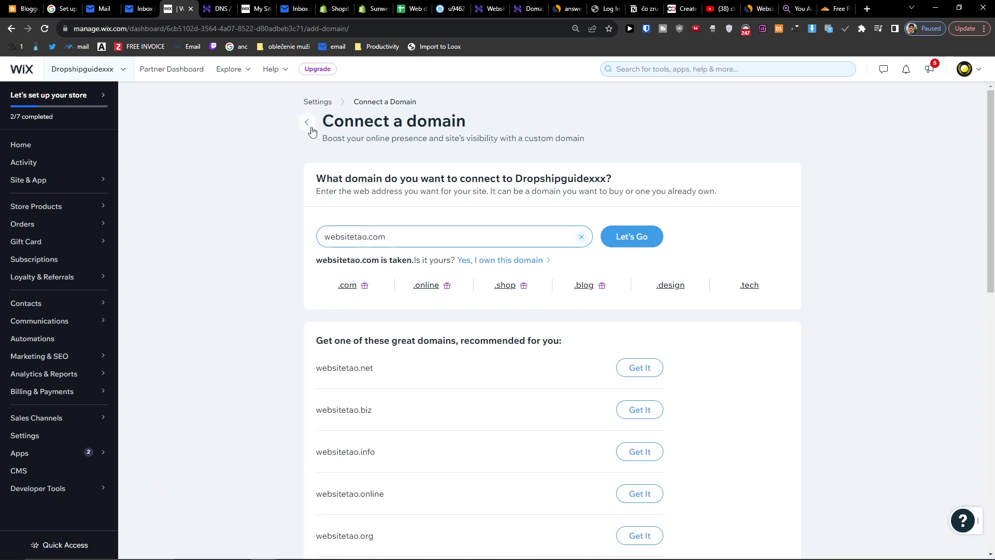